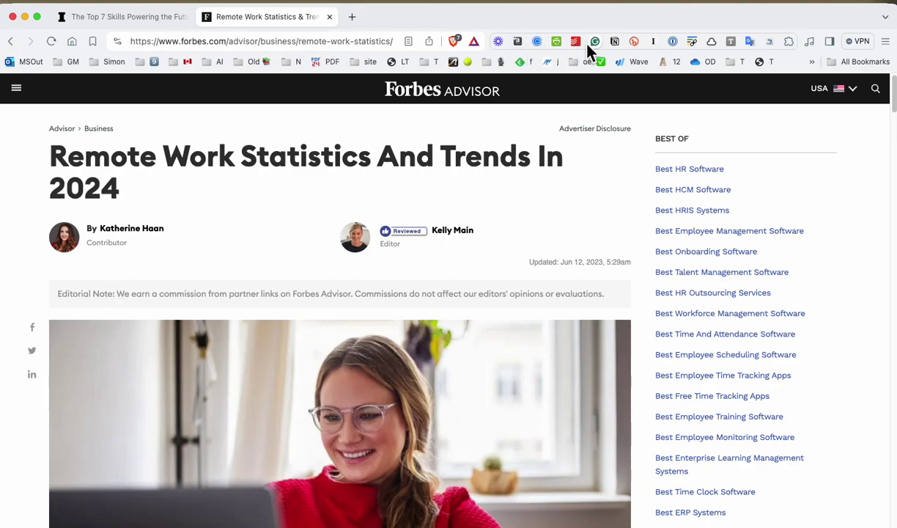
Clip the Forbes remote work statistics article into RH_Research Link Tracker.
click(616, 41)
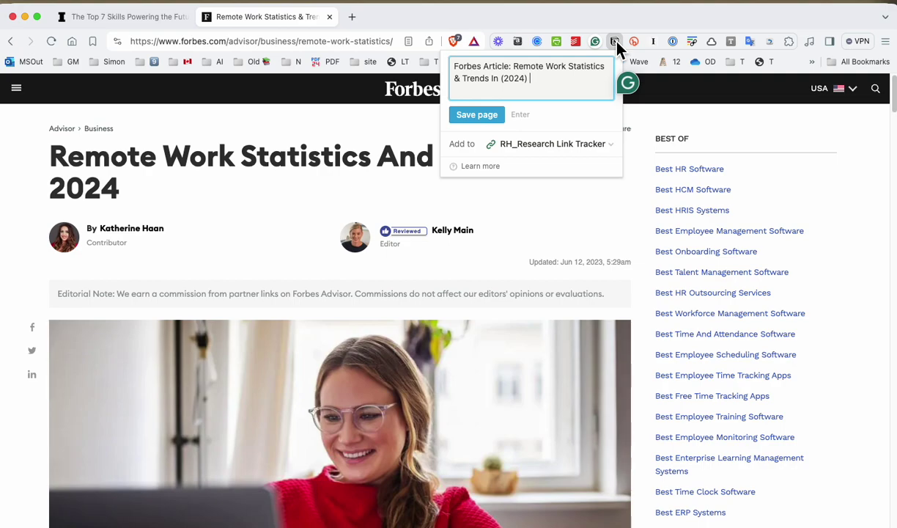
click(496, 123)
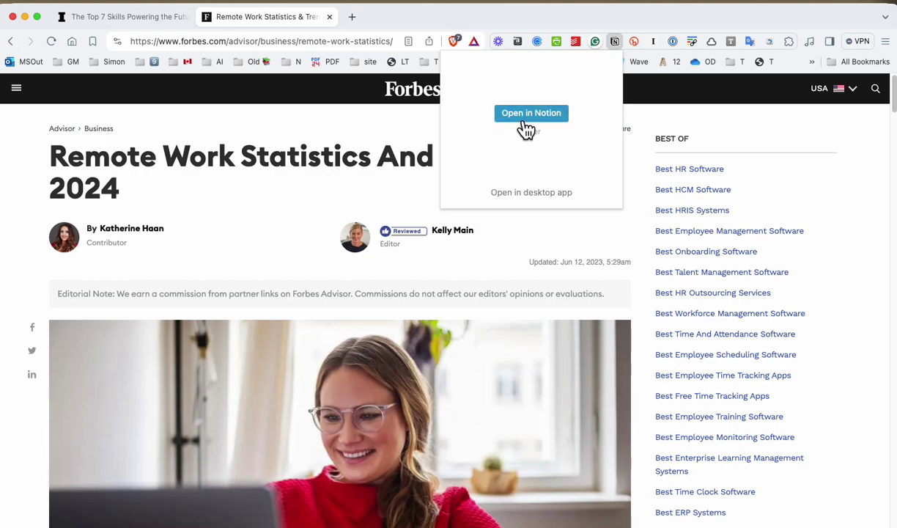
Clip the Inc. article without the ' | Inc.com' suffix, then open the tracker in Notion.
click(484, 29)
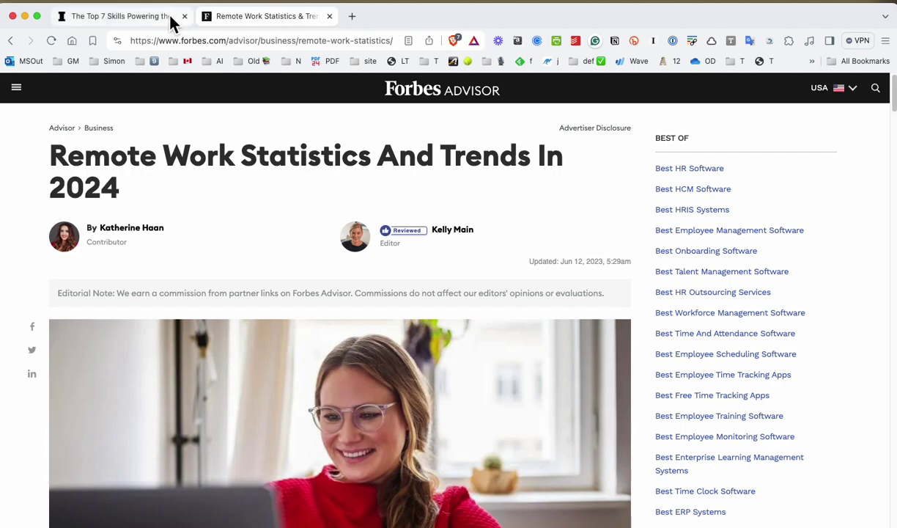
click(163, 22)
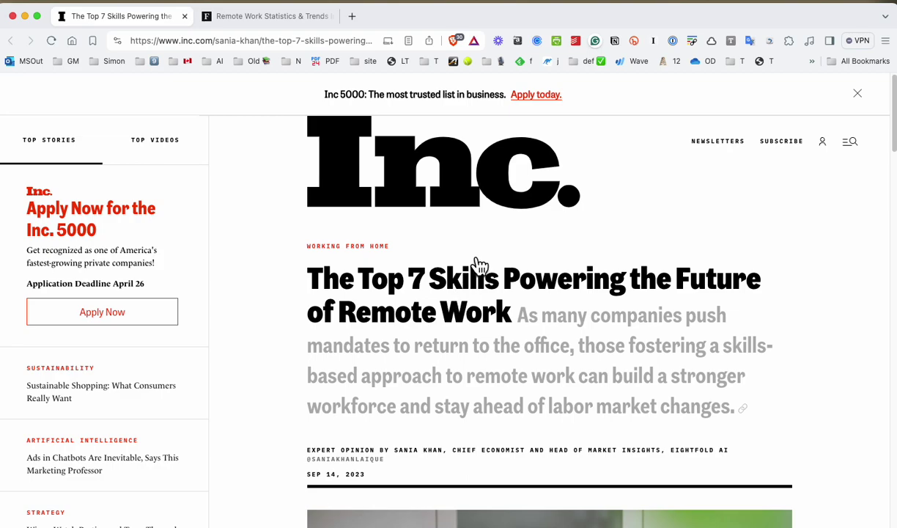
click(614, 42)
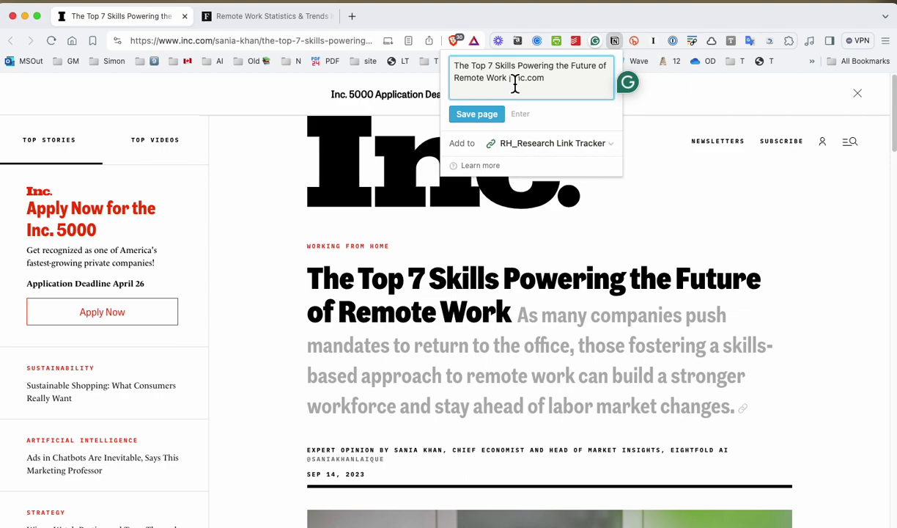
drag(511, 83, 576, 82)
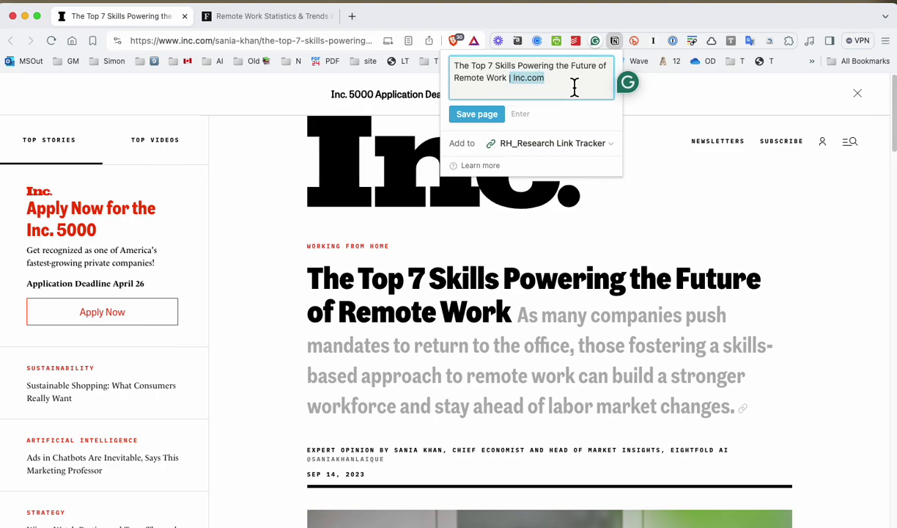
key(BackSpace)
click(487, 117)
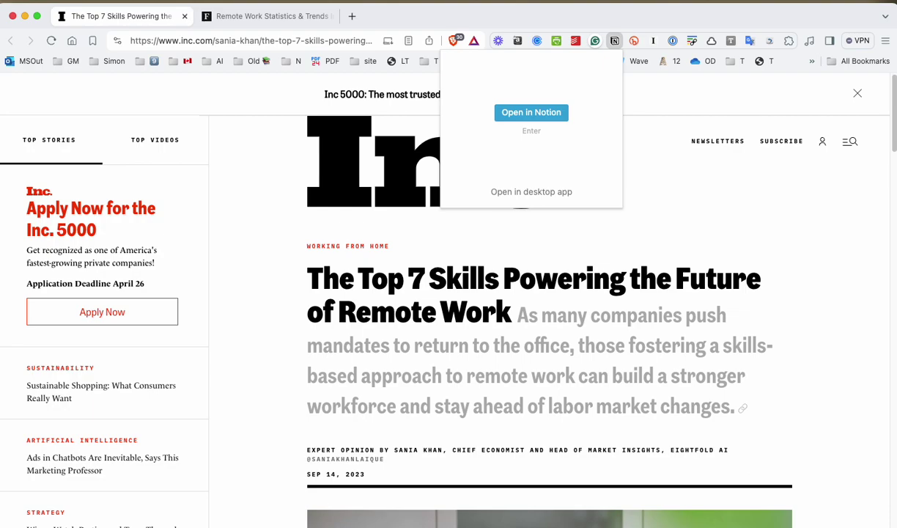
key(Return)
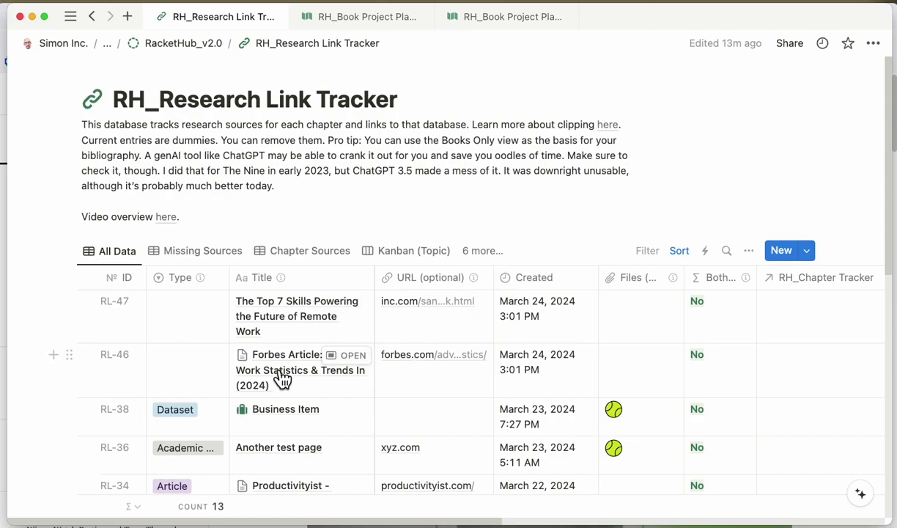
On entry RL-46, set Primary Subject to Business and Integrated Yet? to No.
click(346, 356)
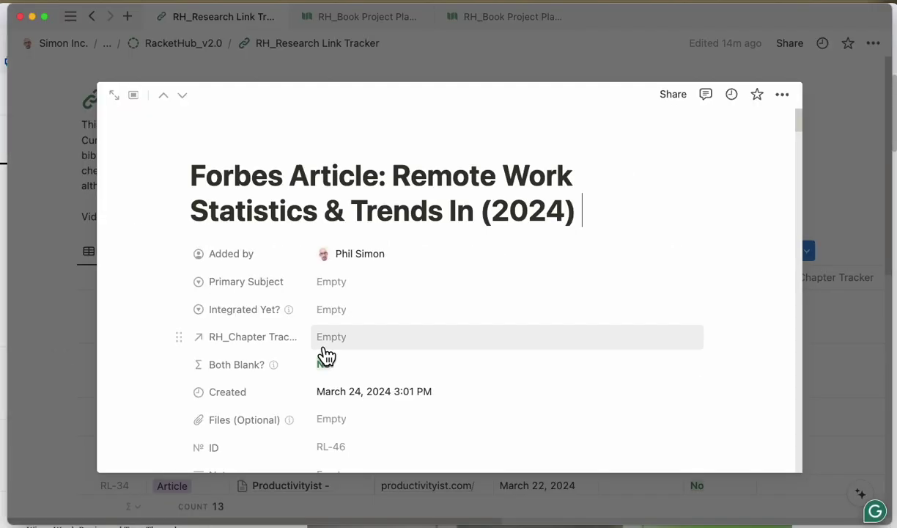
click(341, 282)
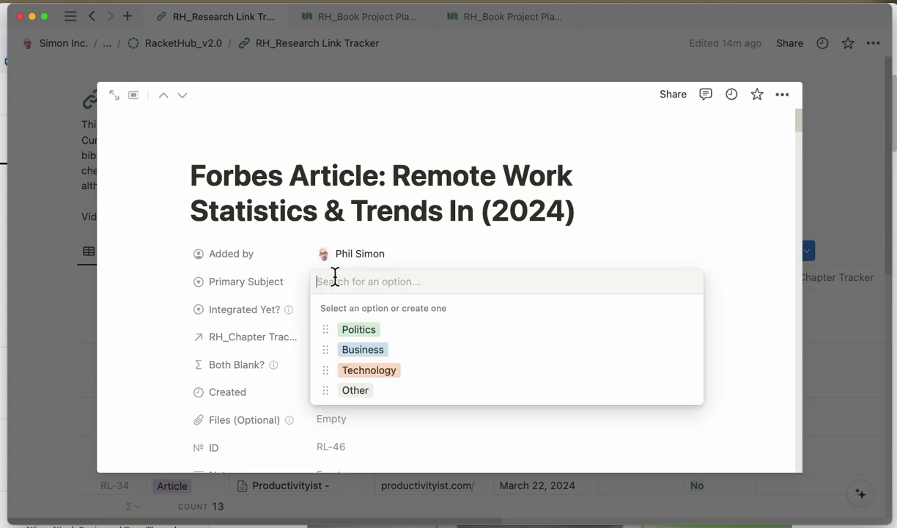
click(362, 352)
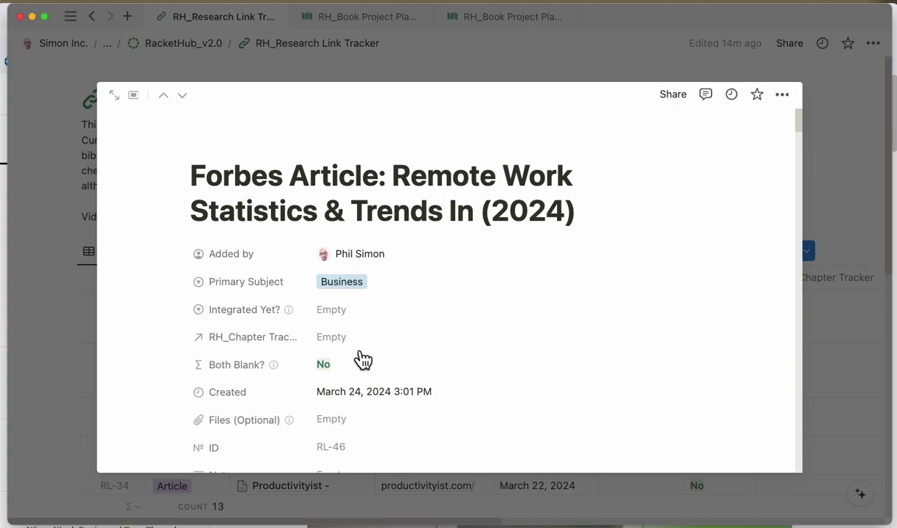
click(341, 311)
click(368, 376)
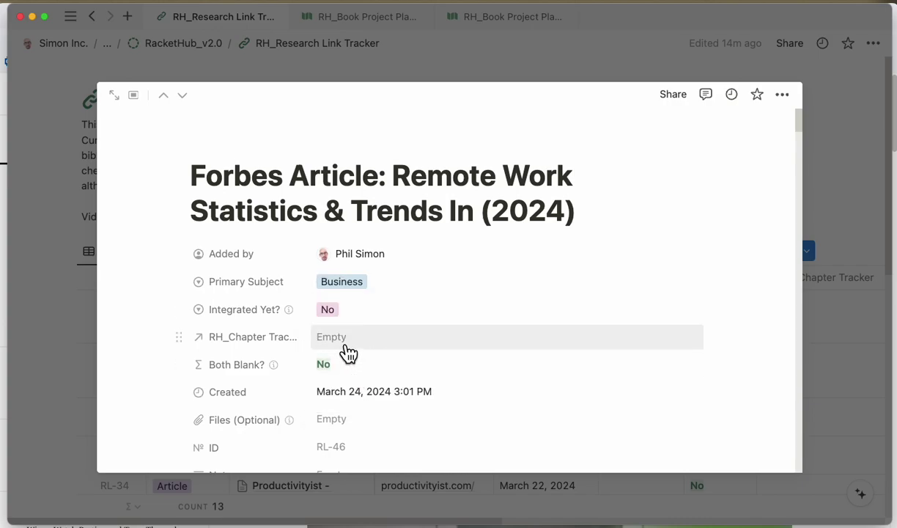
Link RL-46 to Chapter 2: Title and set its Type to Dataset.
click(346, 350)
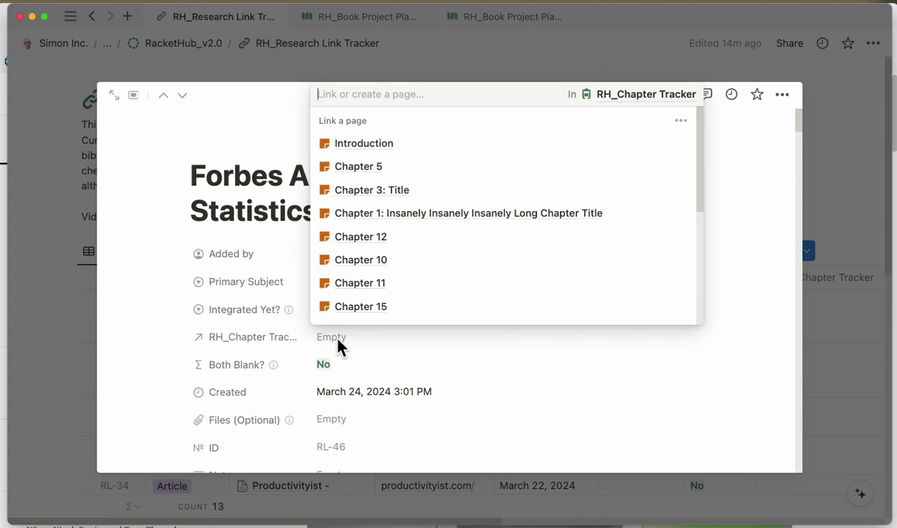
scroll(361, 317, down, 3)
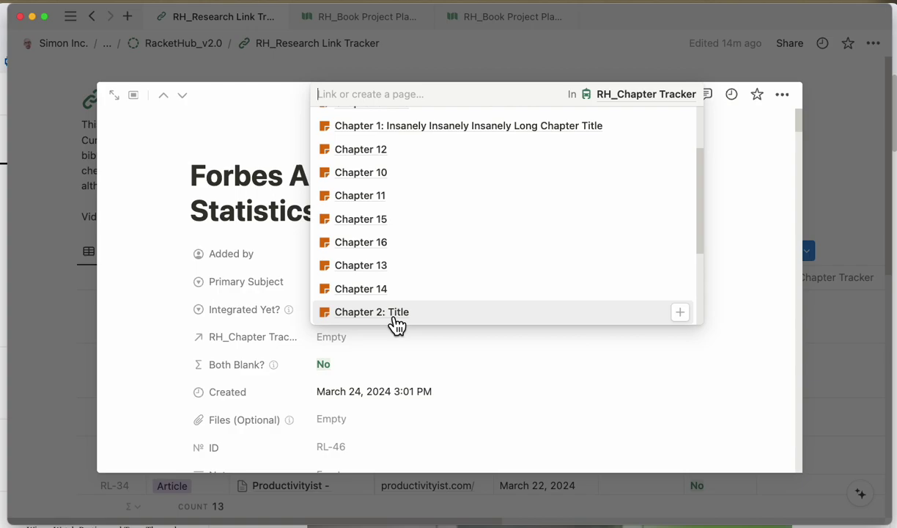
click(396, 324)
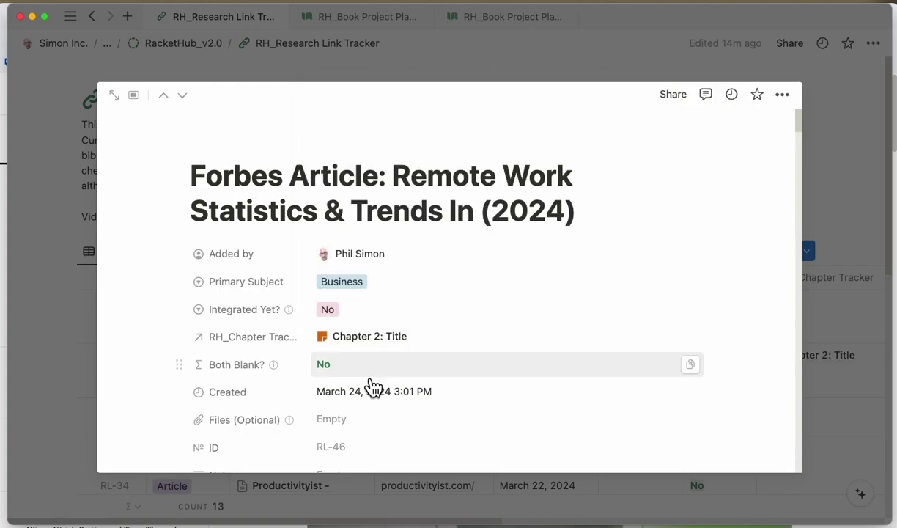
scroll(371, 388, down, 3)
click(331, 416)
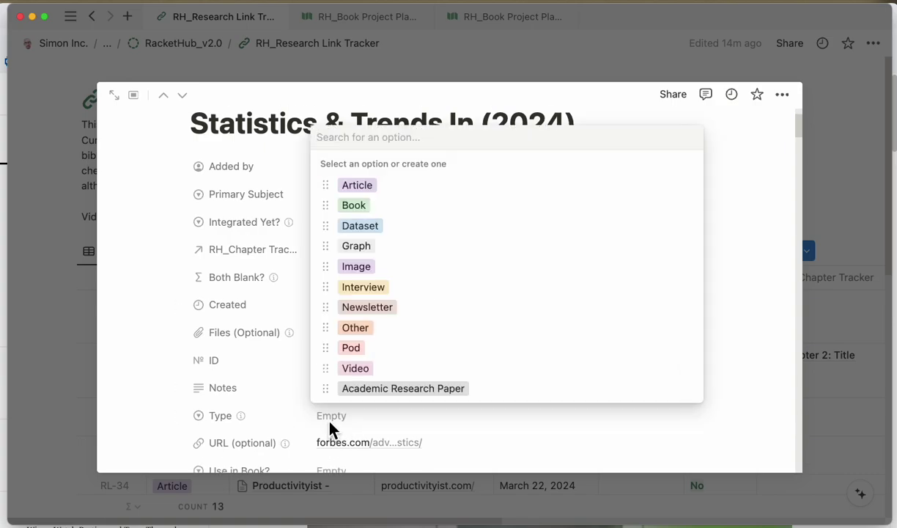
click(381, 240)
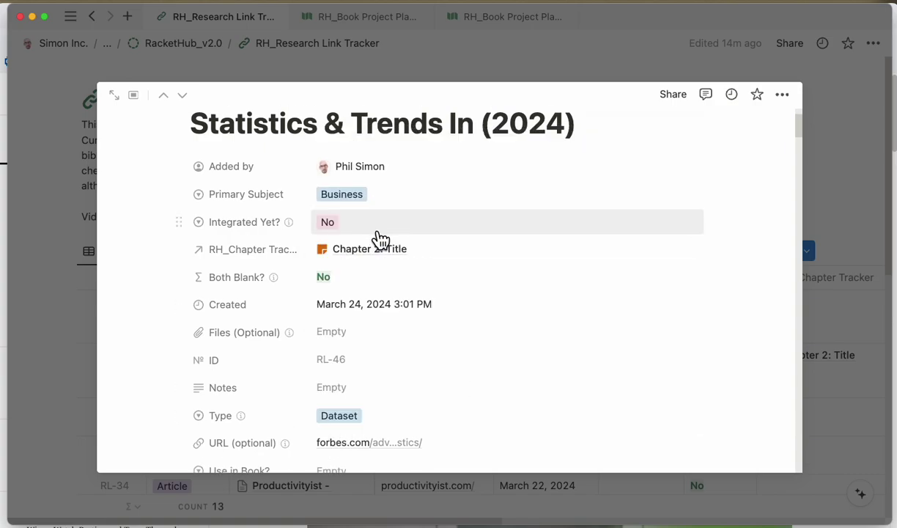
click(398, 64)
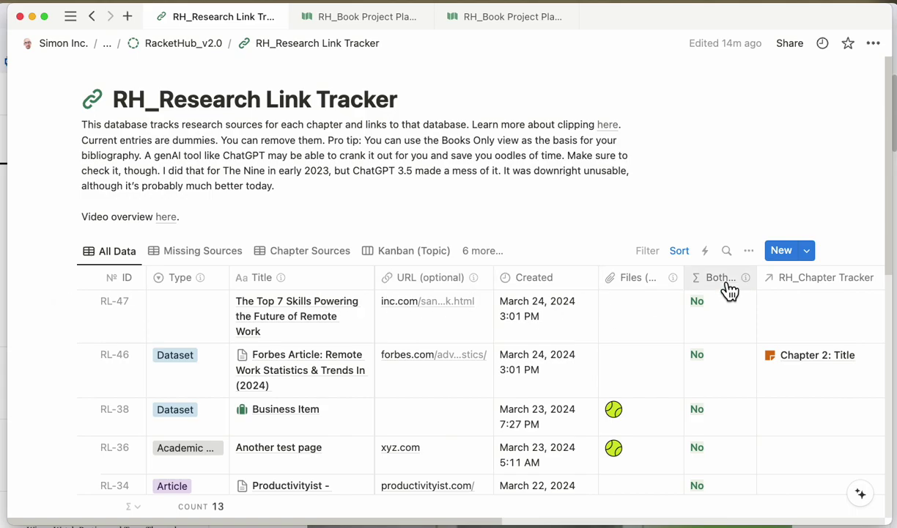
Create a new entry titled 'CEO Interview' and set its Type to Interview.
click(791, 264)
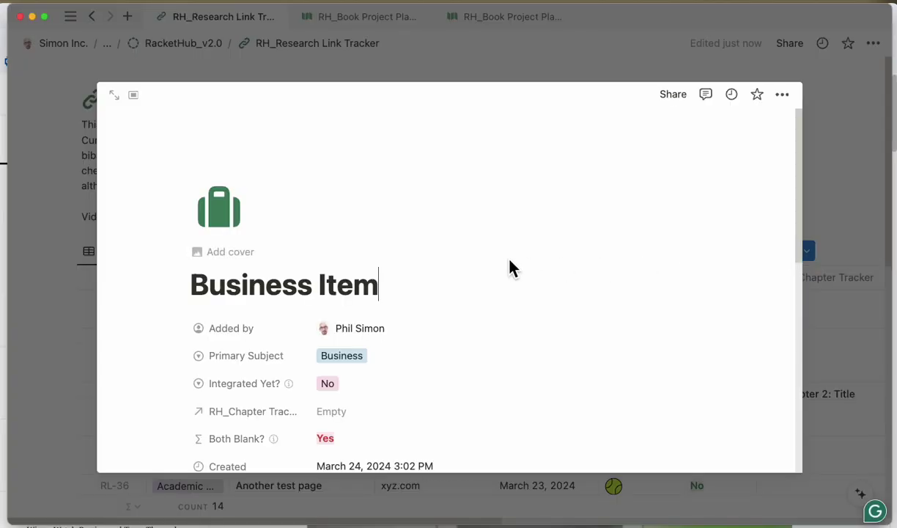
key(super+a)
text(CE)
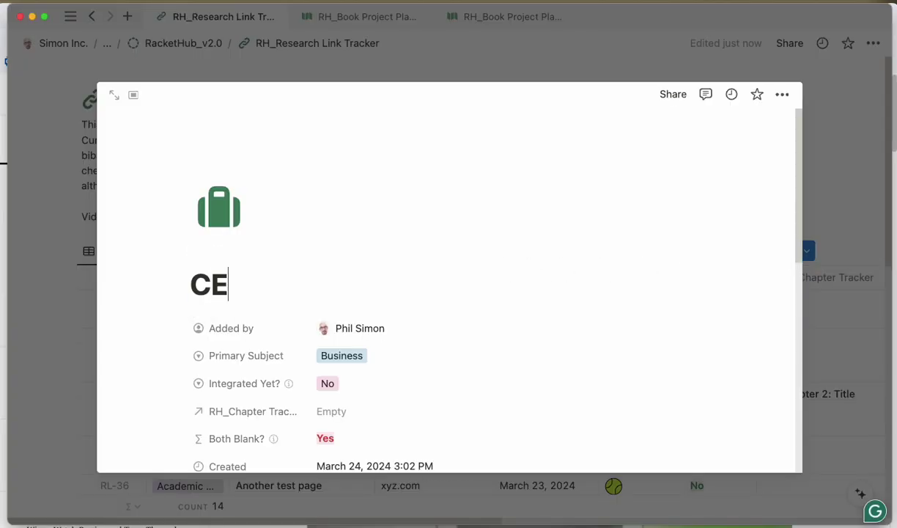
text(O Interview)
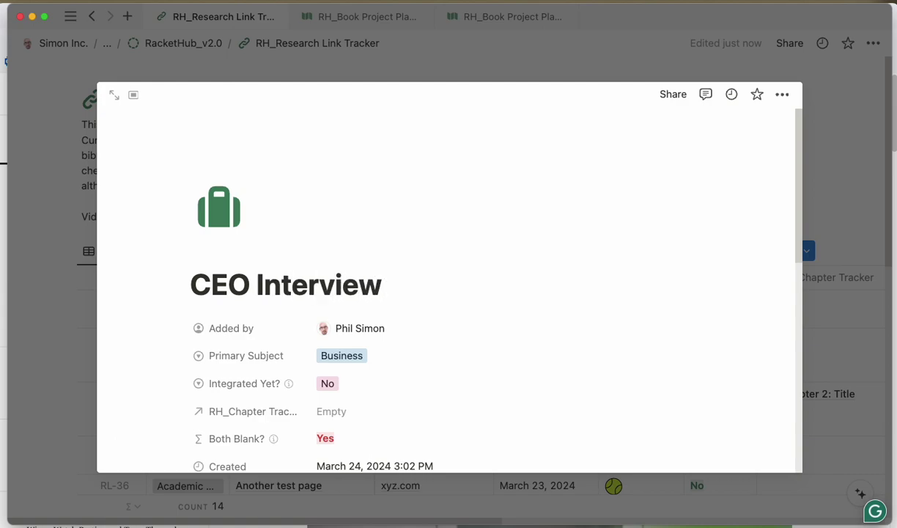
scroll(499, 268, down, 1)
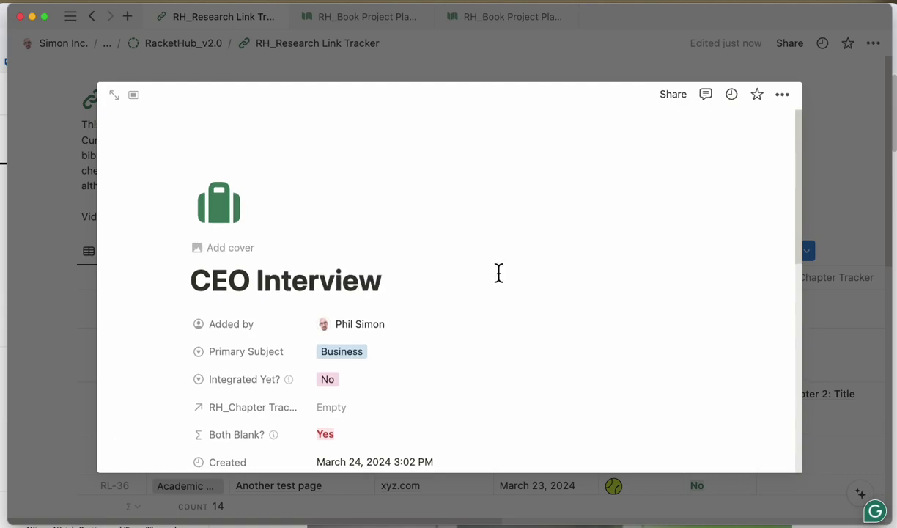
scroll(372, 374, down, 5)
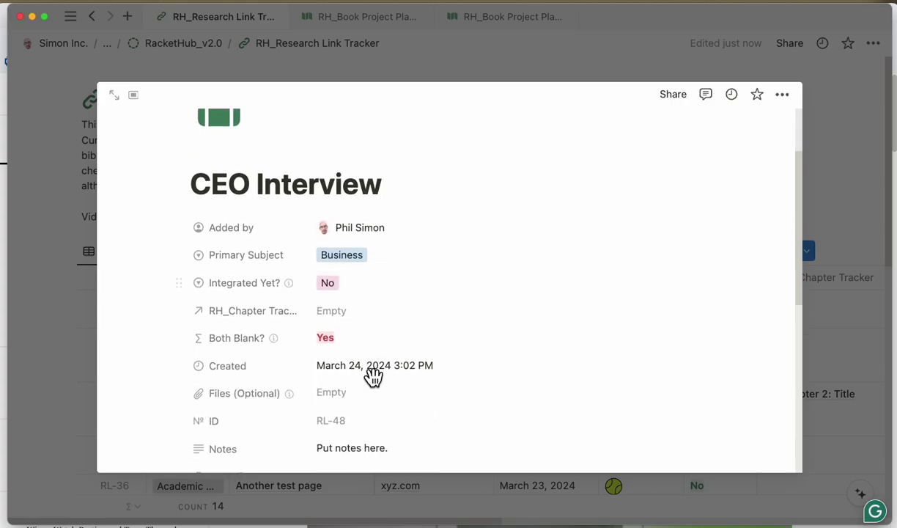
click(340, 430)
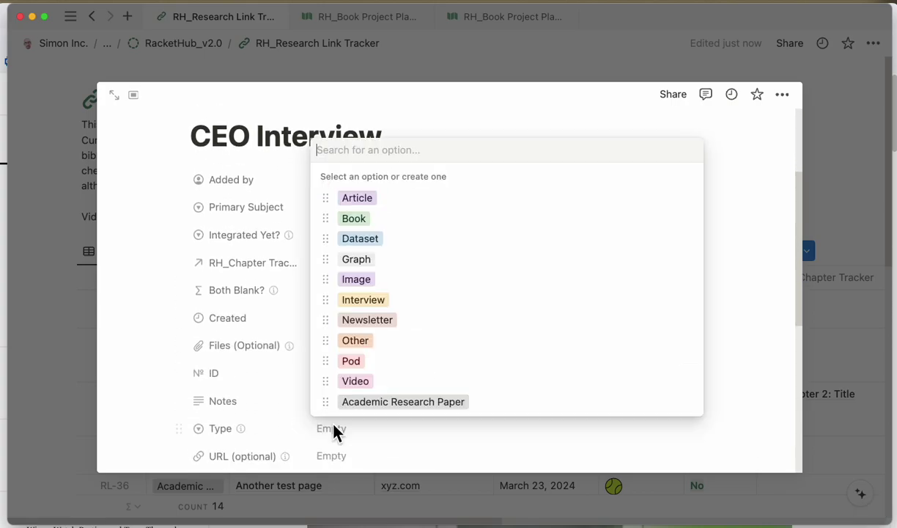
click(364, 299)
click(834, 192)
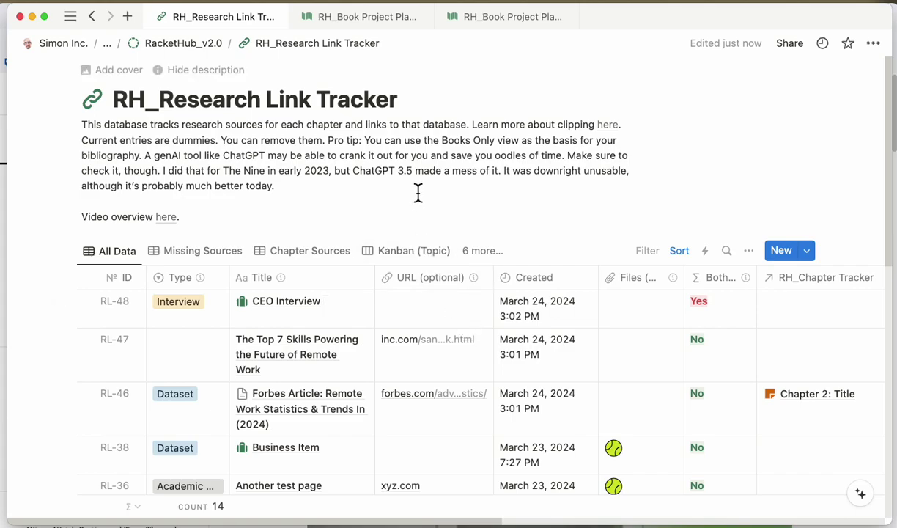
In the Missing Sources view, attach ss.zip from the Desktop to RL-48's Files cell.
click(208, 266)
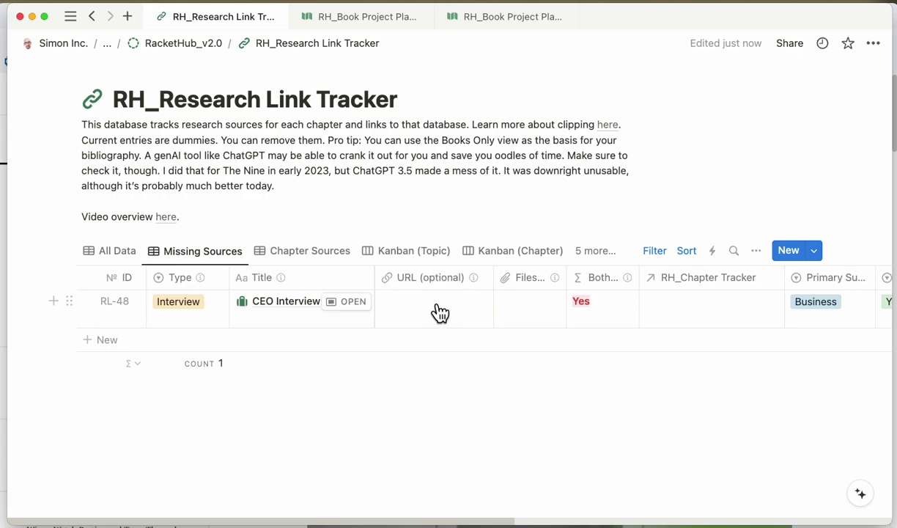
click(505, 307)
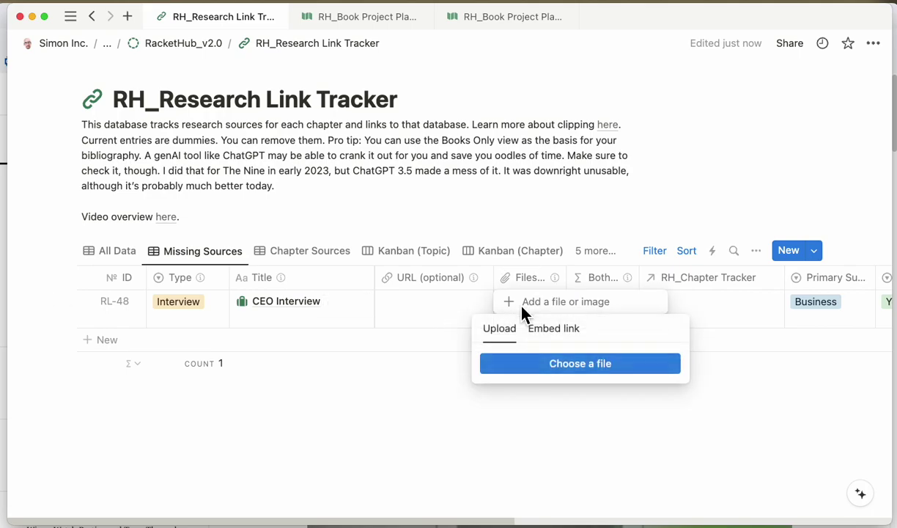
click(549, 372)
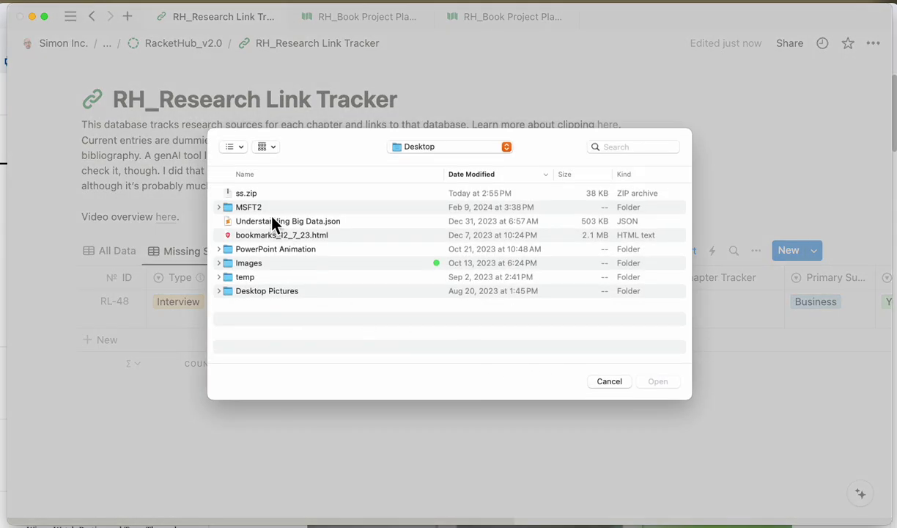
double_click(253, 193)
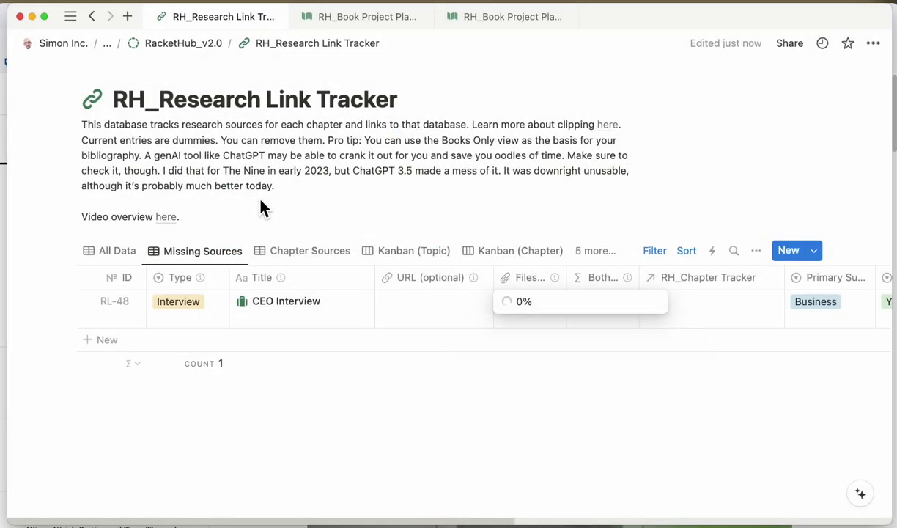
click(351, 392)
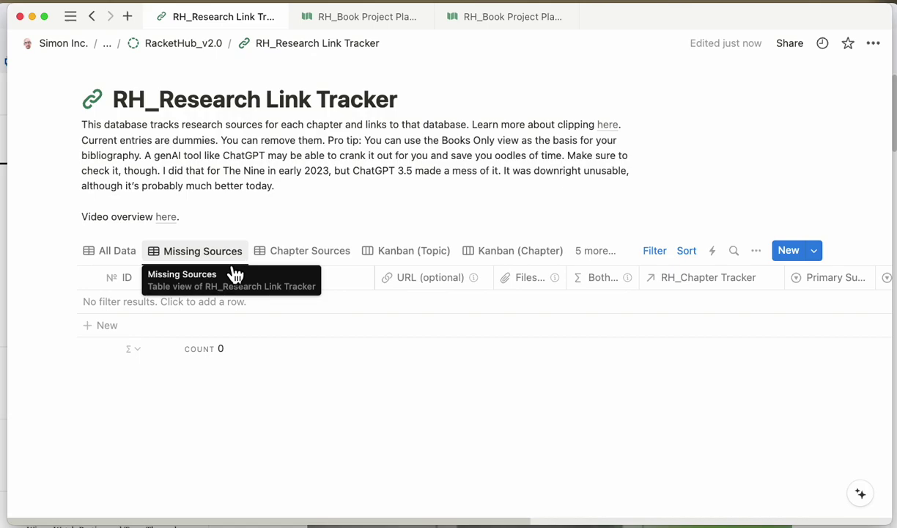
In the All Data view, set RL-47's Type to Article.
click(140, 266)
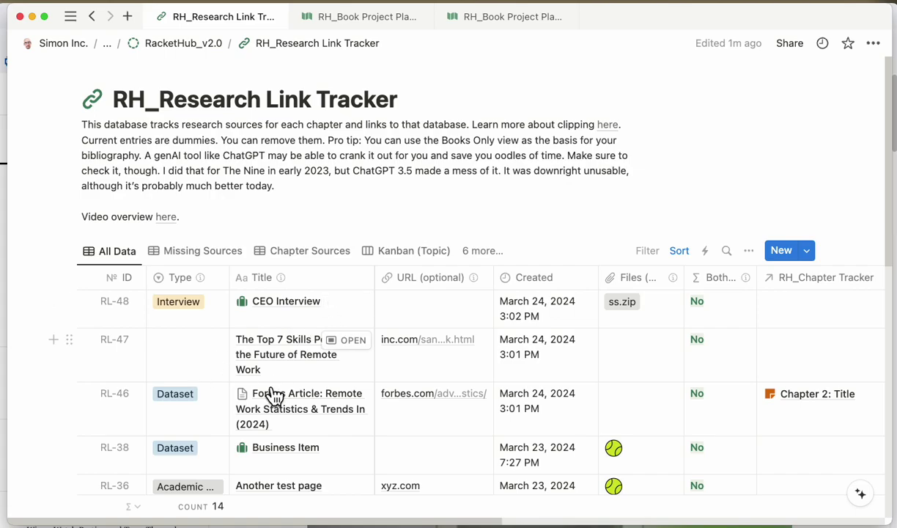
click(216, 359)
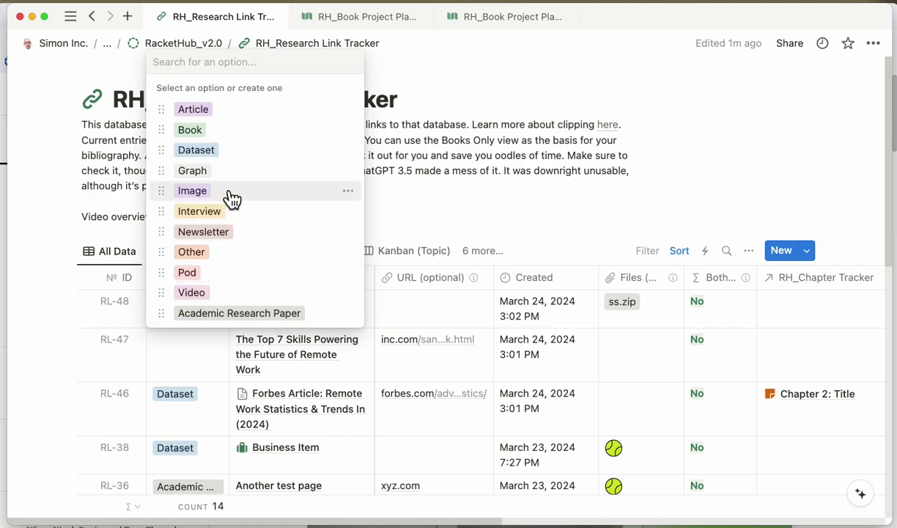
click(202, 110)
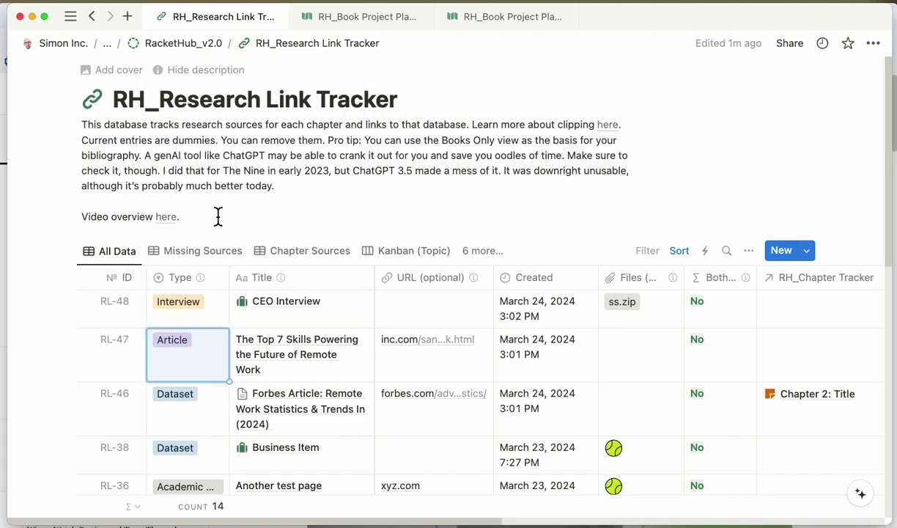
click(212, 359)
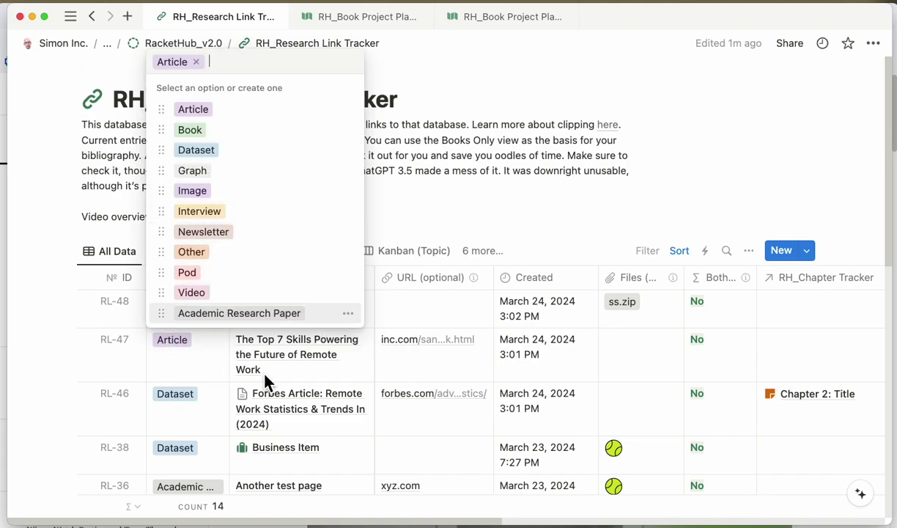
click(333, 382)
Link the remote-work skills entry to Chapter 5 in RH_Chapter Tracker.
click(347, 340)
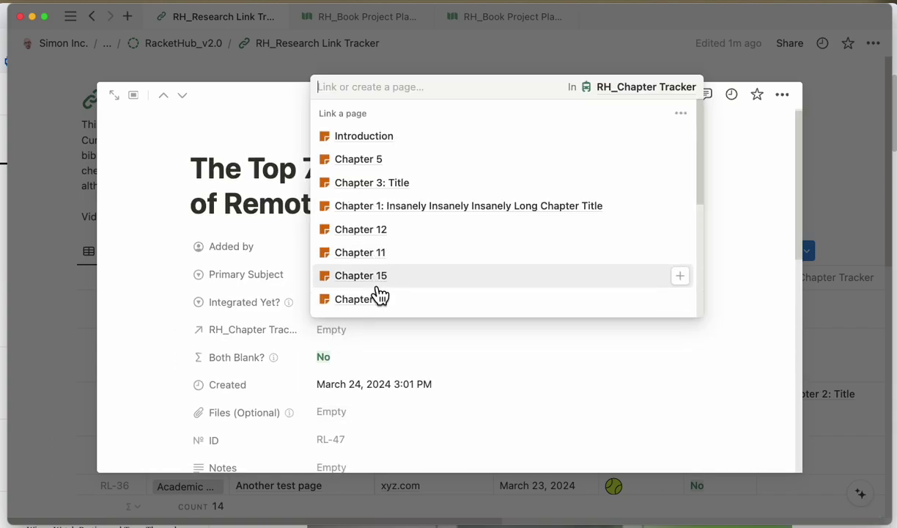
click(376, 160)
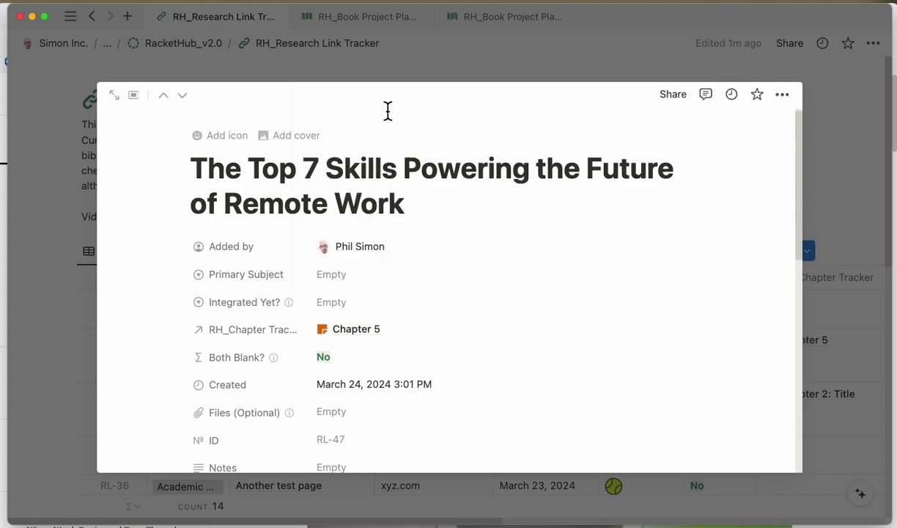
click(403, 49)
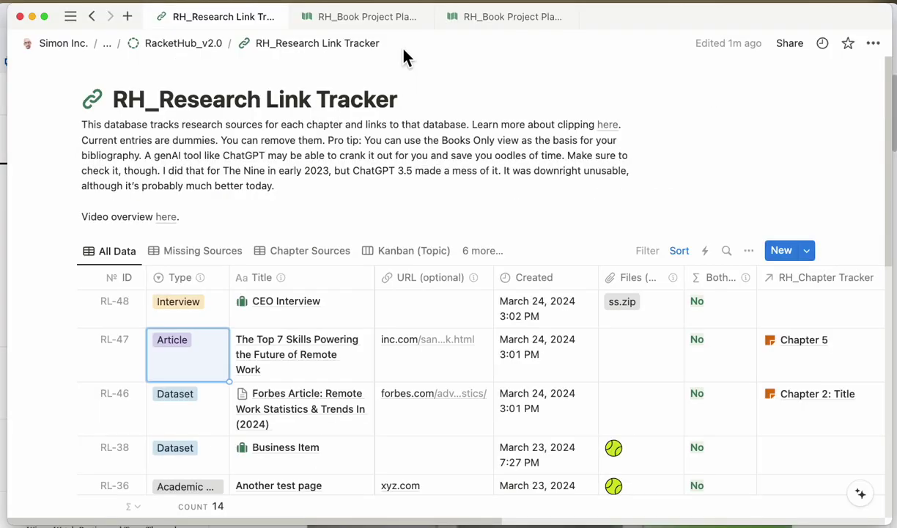